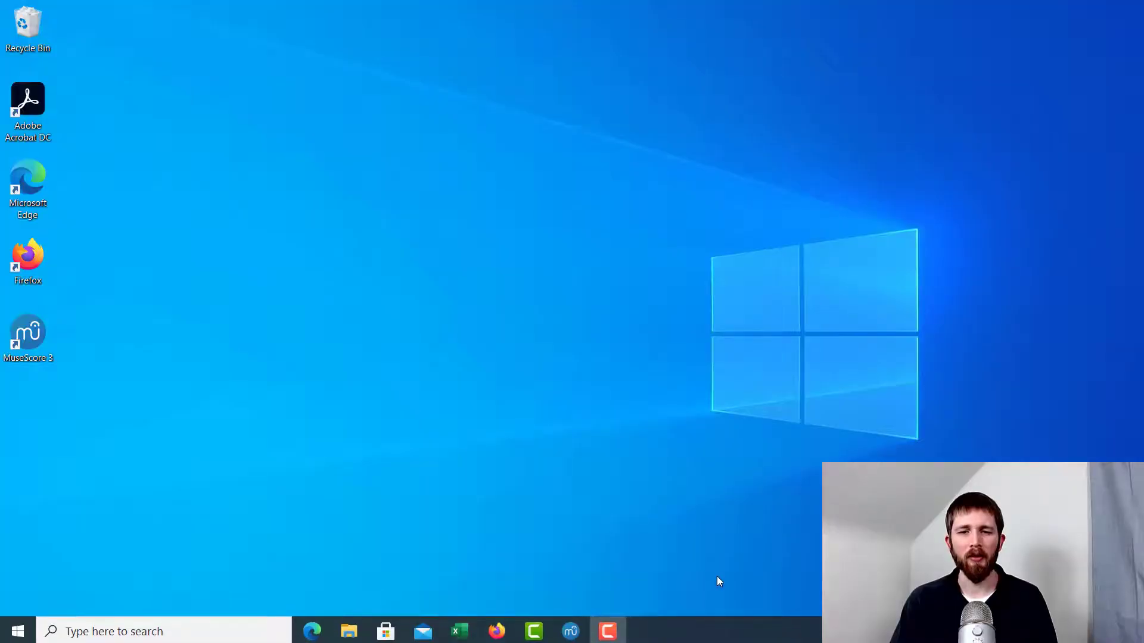
# Bring up the tutorial score in MuseScore and select notes in measures 3 and 1.
pyautogui.click(571, 630)
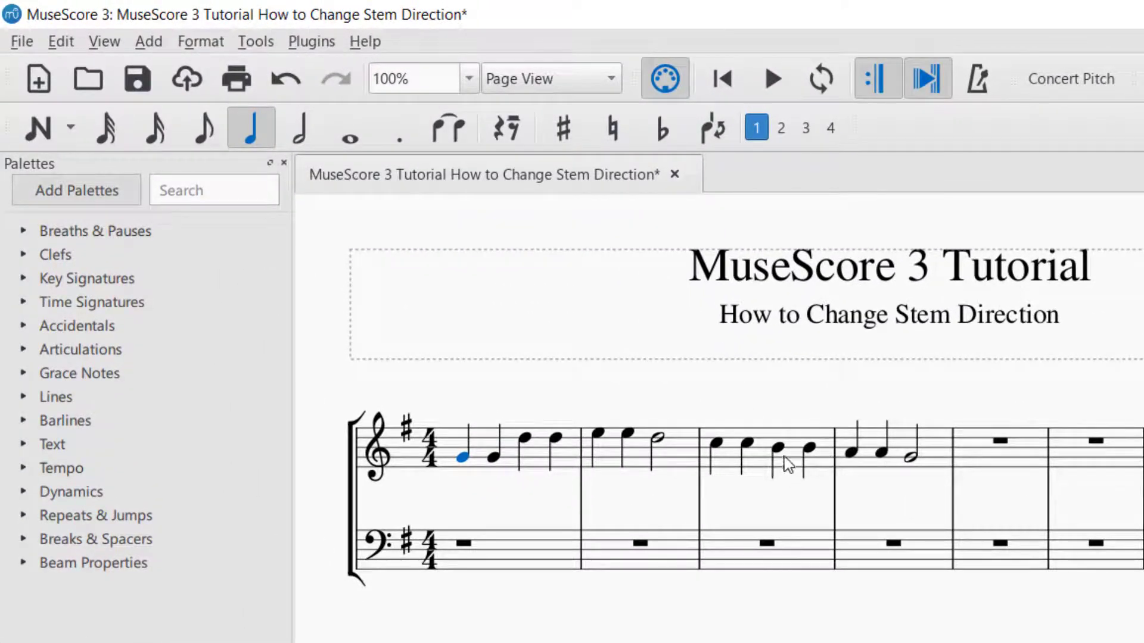
pyautogui.click(778, 448)
pyautogui.click(464, 457)
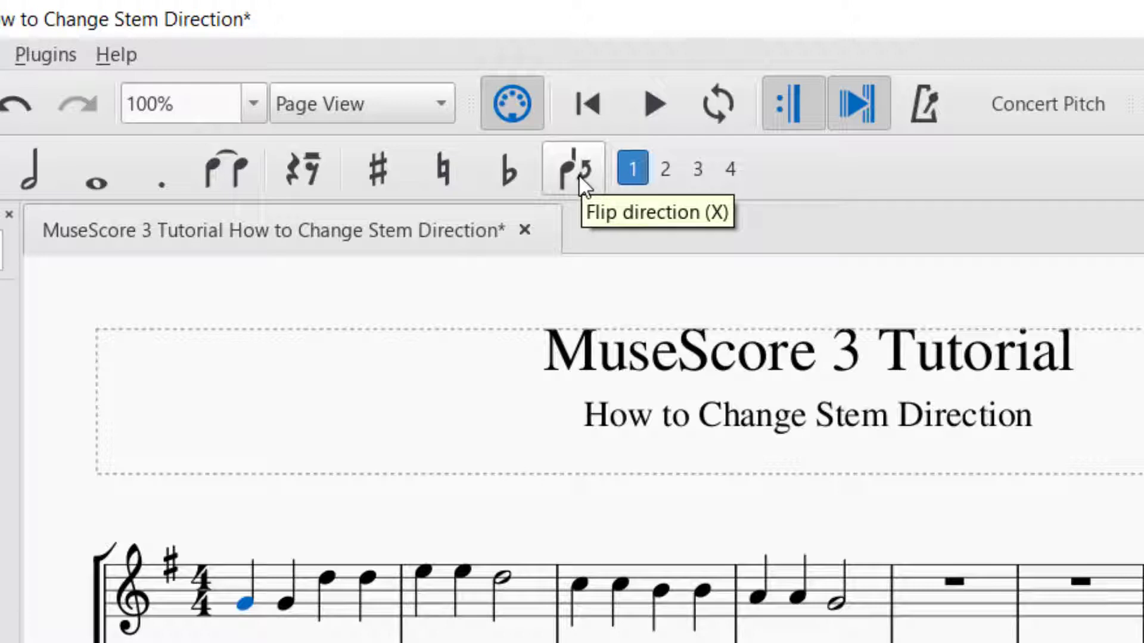
# Flip the first note's stem down, back up, then down again with X.
pyautogui.click(580, 177)
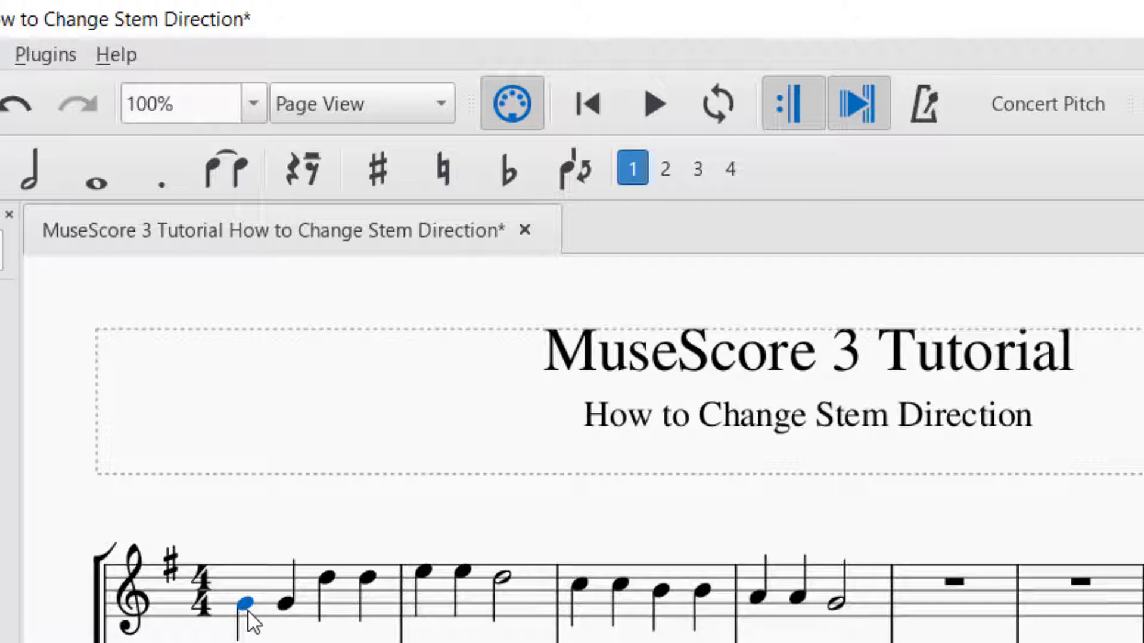
pyautogui.click(570, 179)
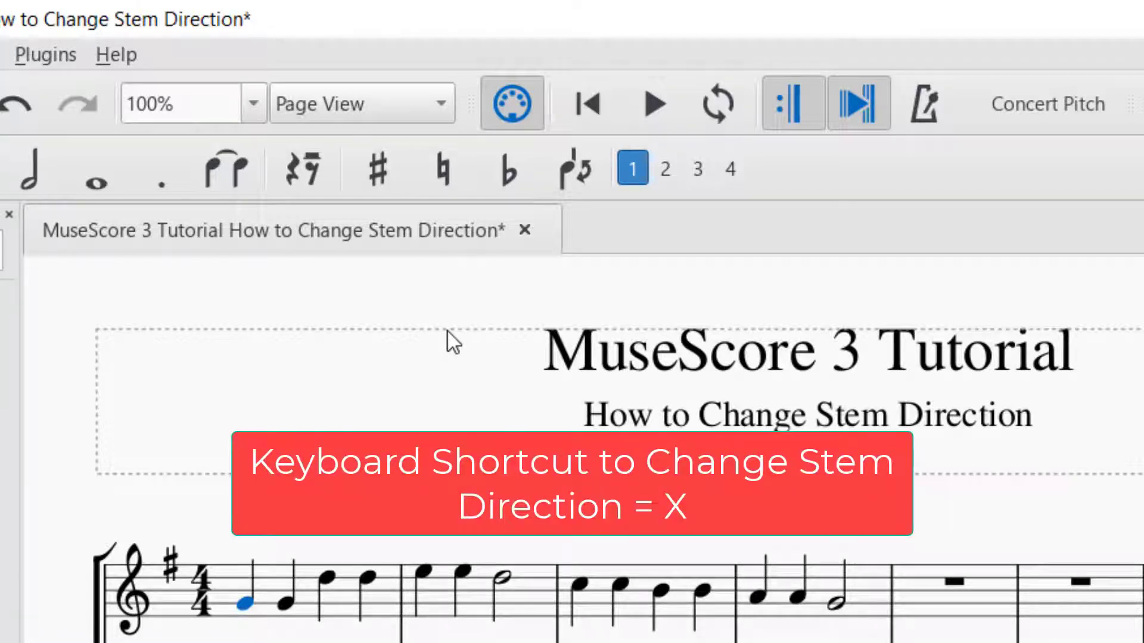
pyautogui.press('x')
pyautogui.press('x')
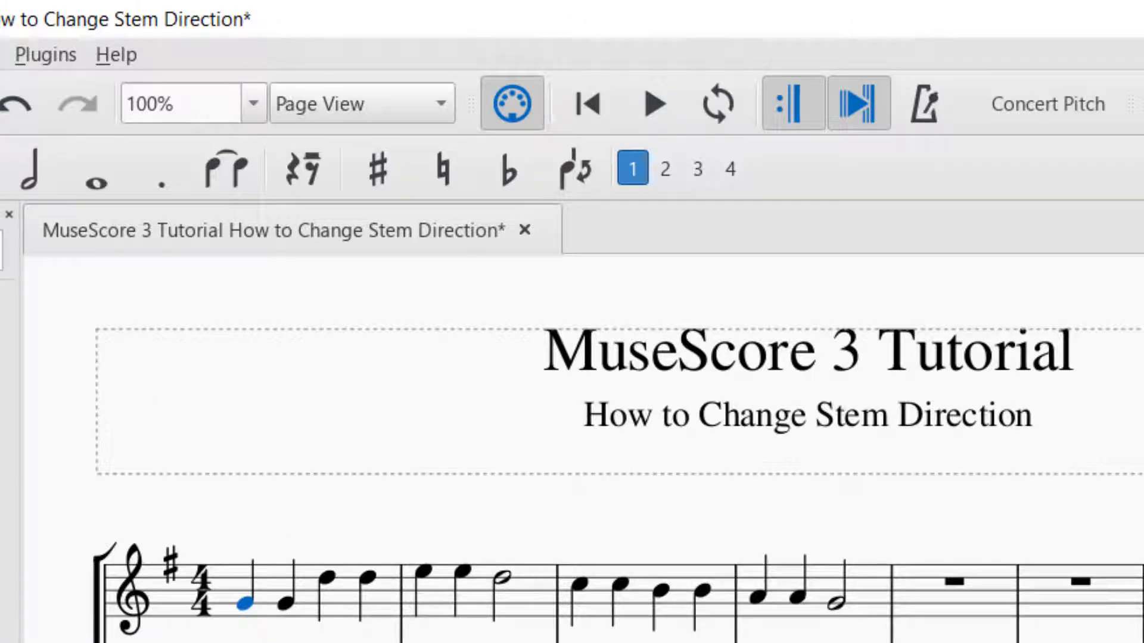
# Add lower notes to beats 3 and 4 of measure 1, flip the beat-3 chord up, then revert.
pyautogui.press('n')
pyautogui.click(326, 590)
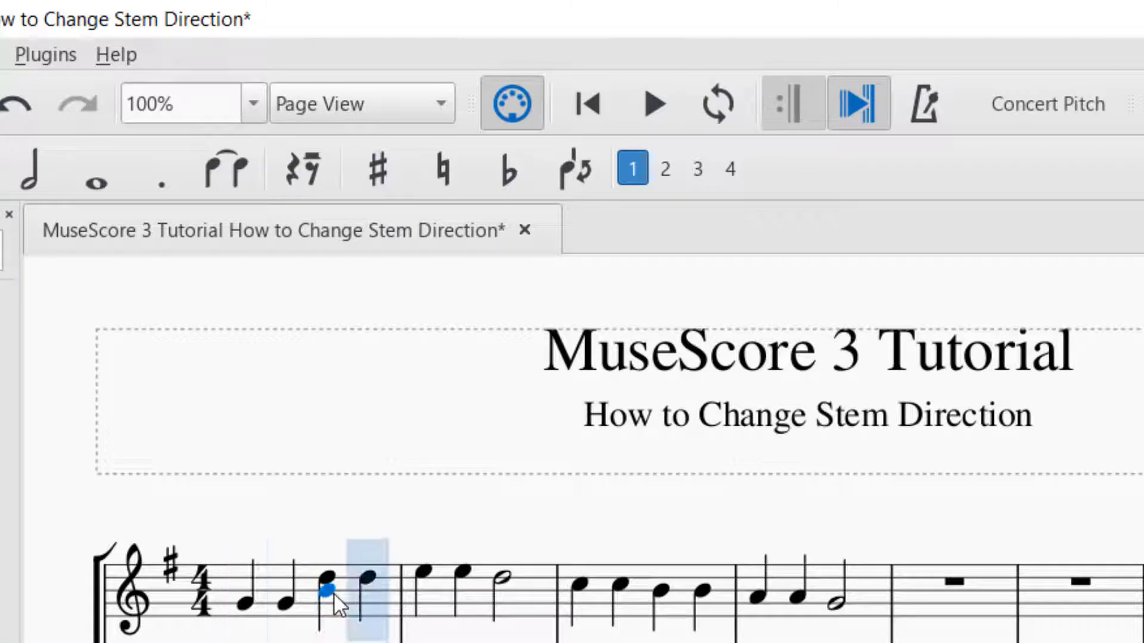
pyautogui.click(370, 591)
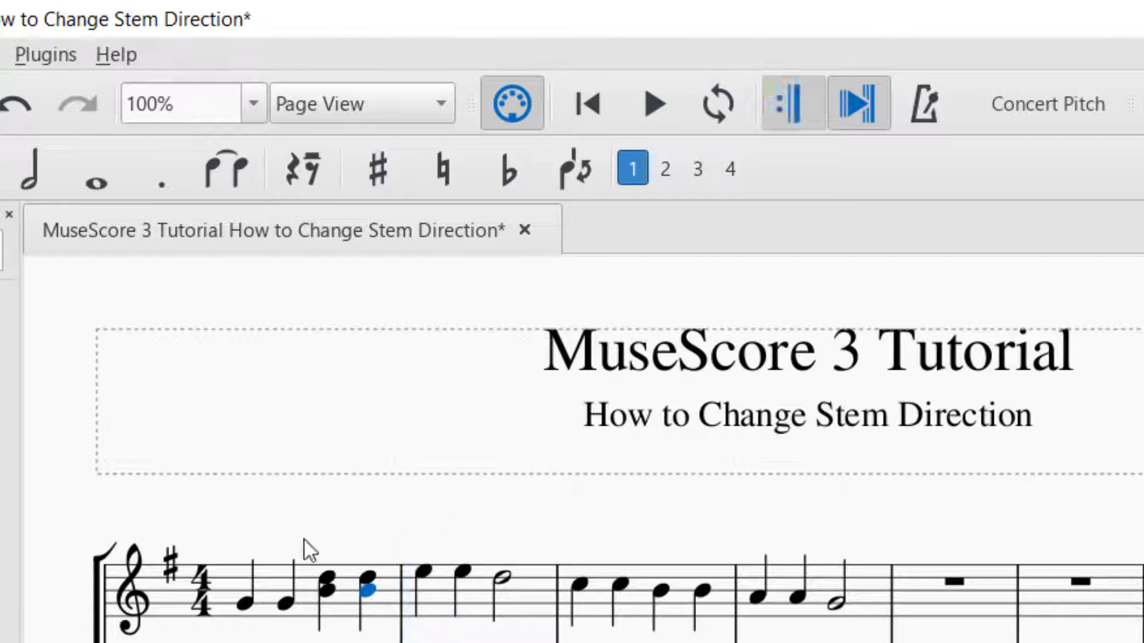
pyautogui.click(329, 589)
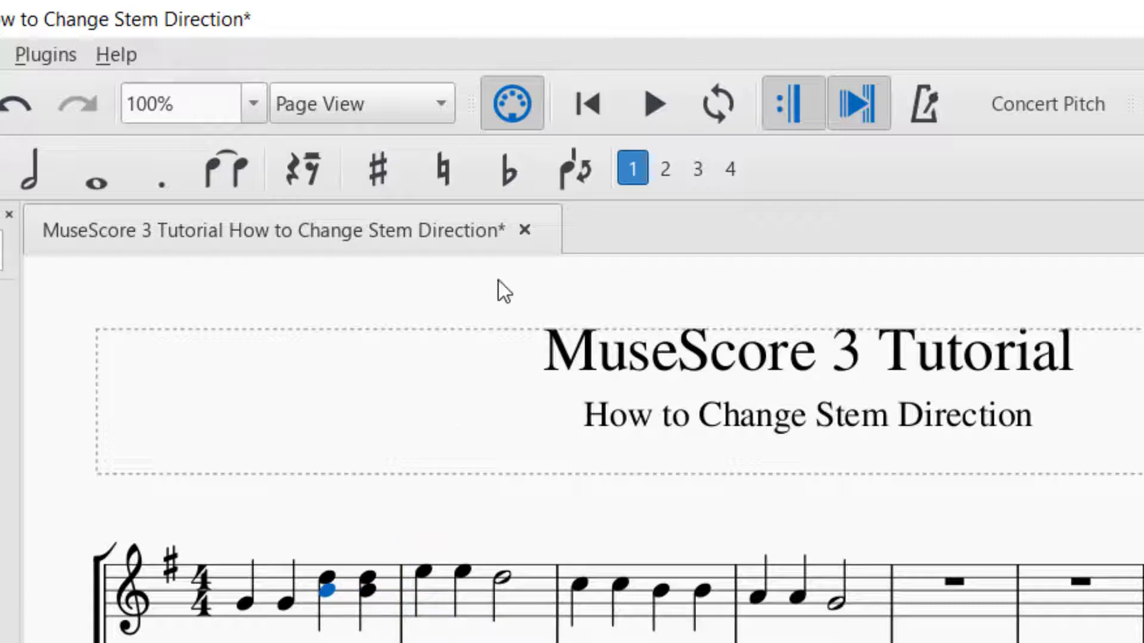
pyautogui.click(575, 173)
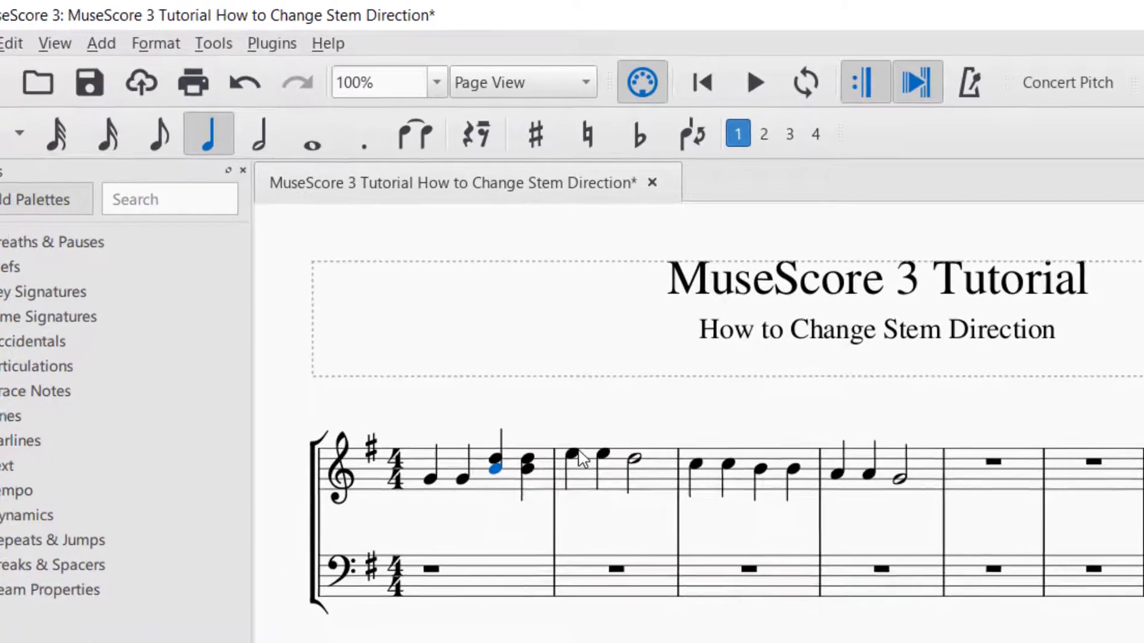
pyautogui.press('n')
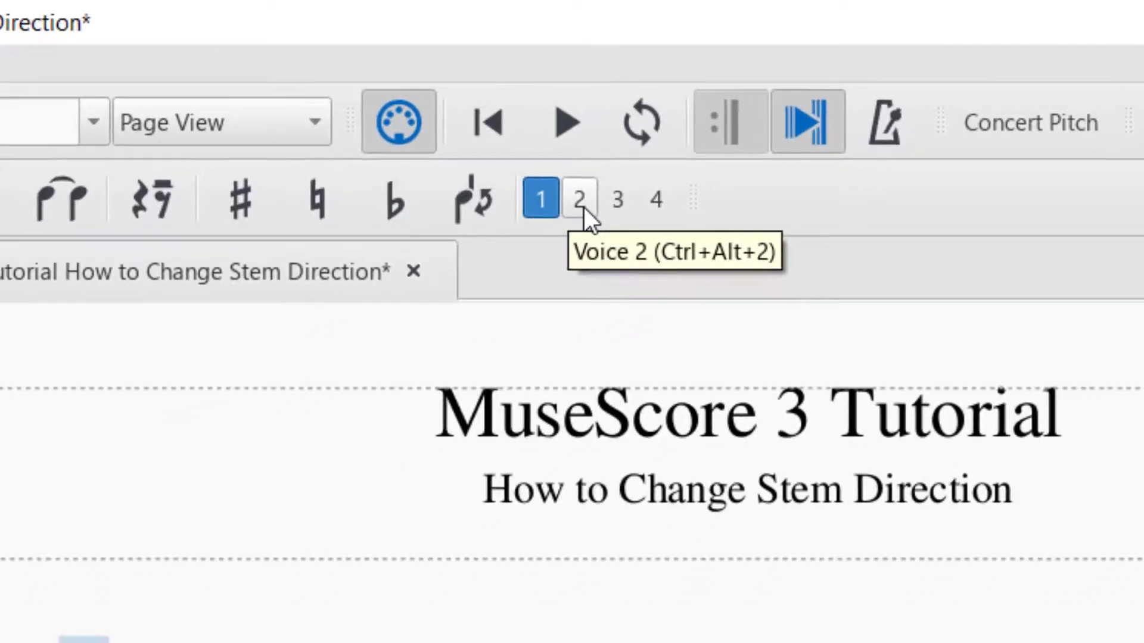
# In voice 2, add lower quarter notes on measure 1 beats 1–3 and measure 2 beat 1.
pyautogui.click(539, 214)
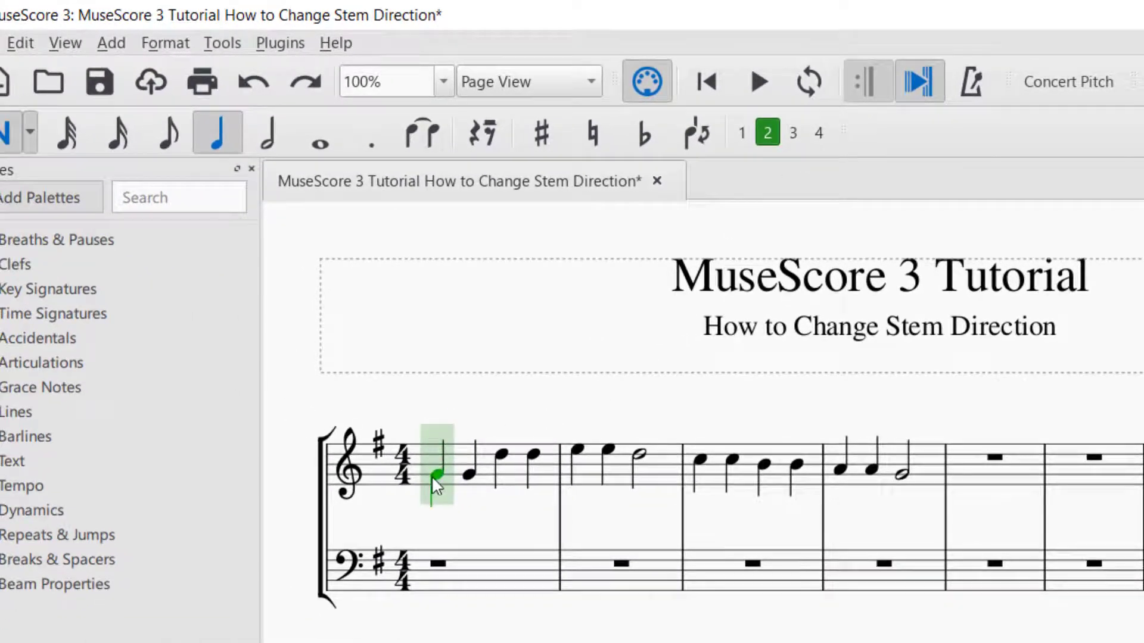
pyautogui.click(433, 487)
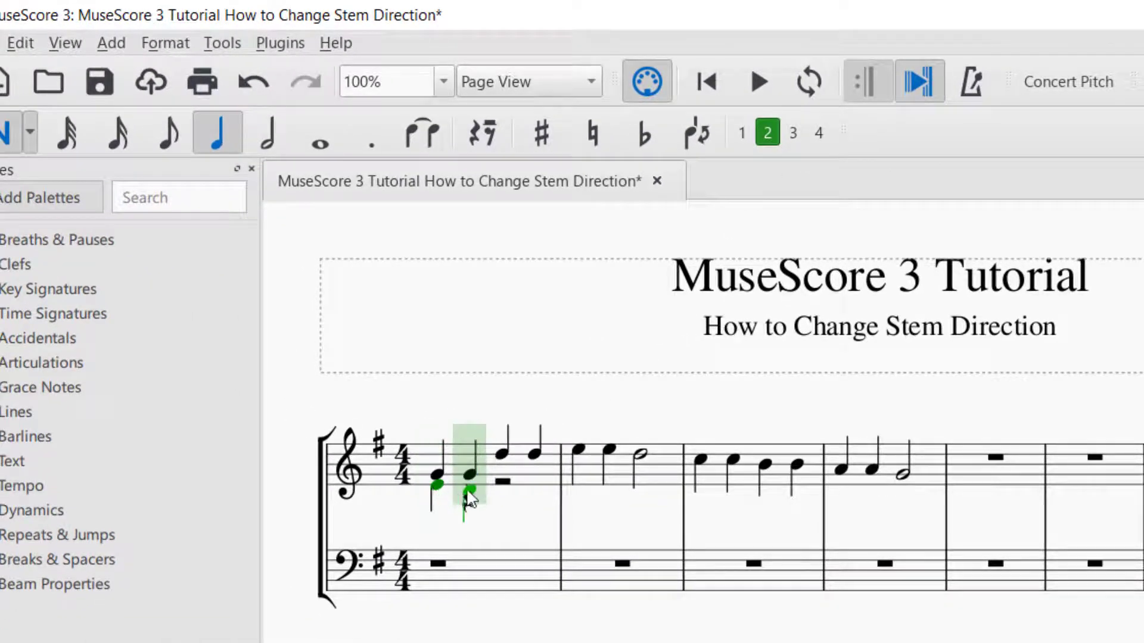
pyautogui.click(468, 488)
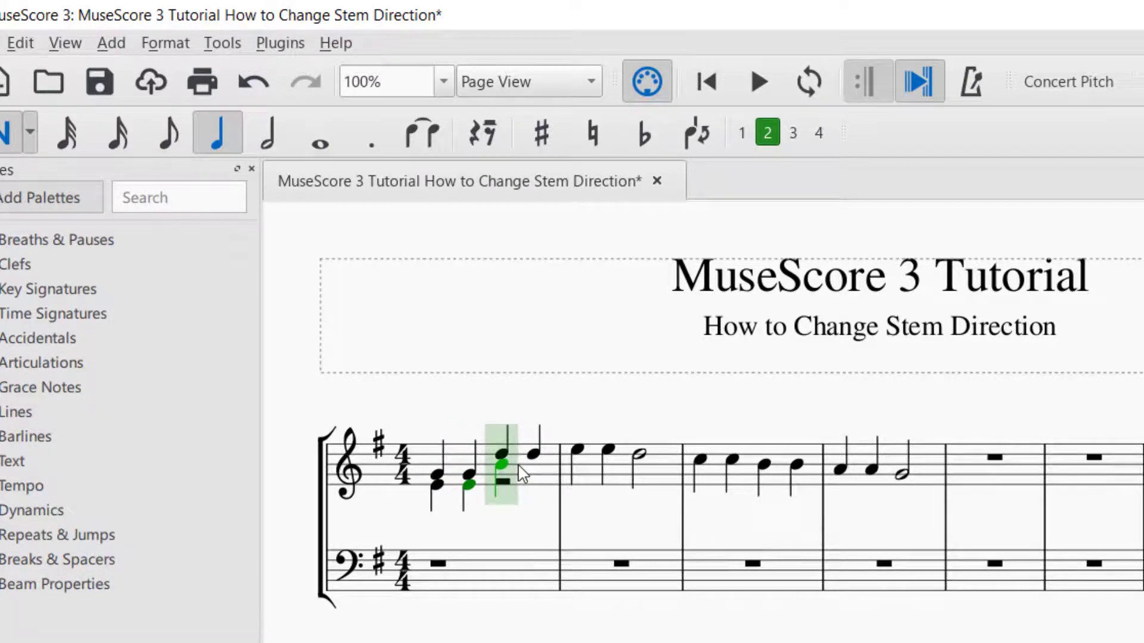
pyautogui.click(516, 478)
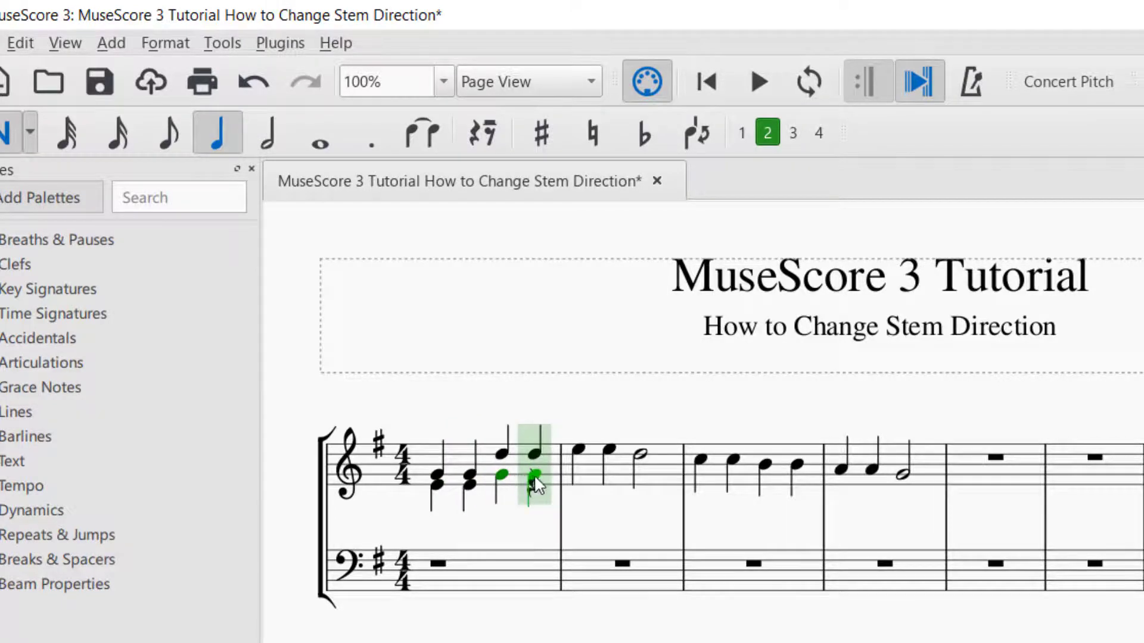
pyautogui.click(533, 474)
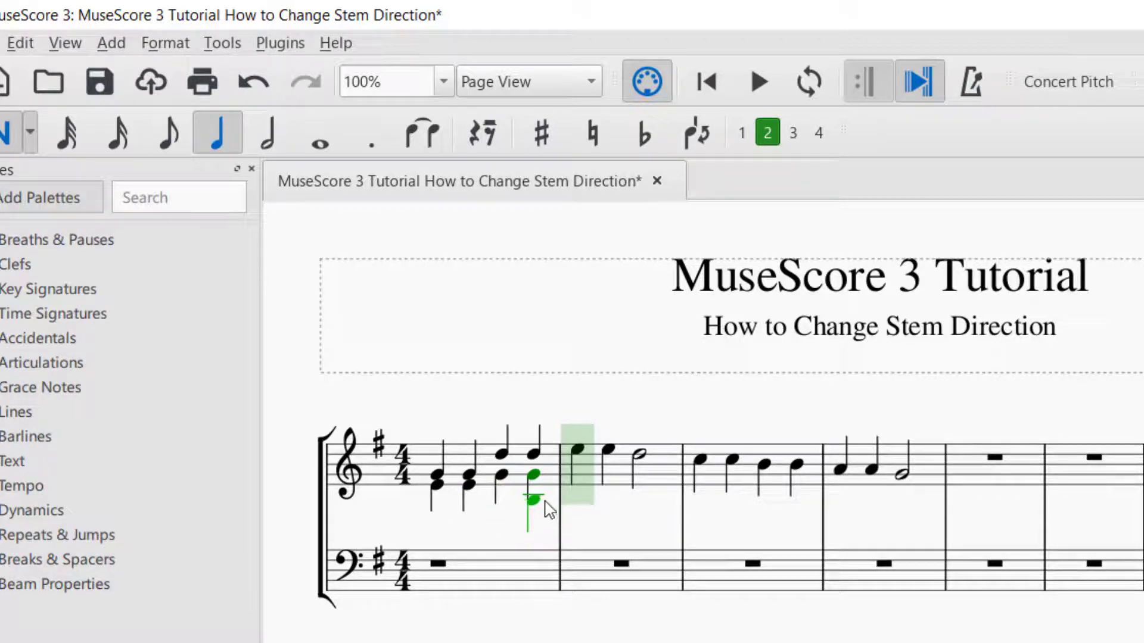
pyautogui.hotkey('ctrl', 'z')
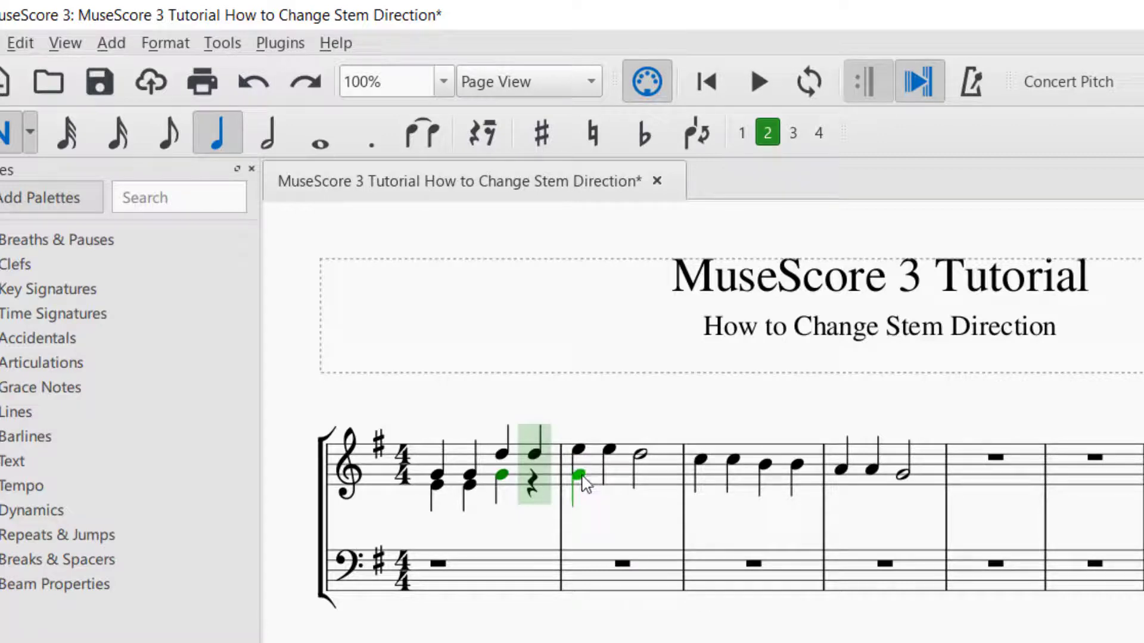
pyautogui.click(582, 477)
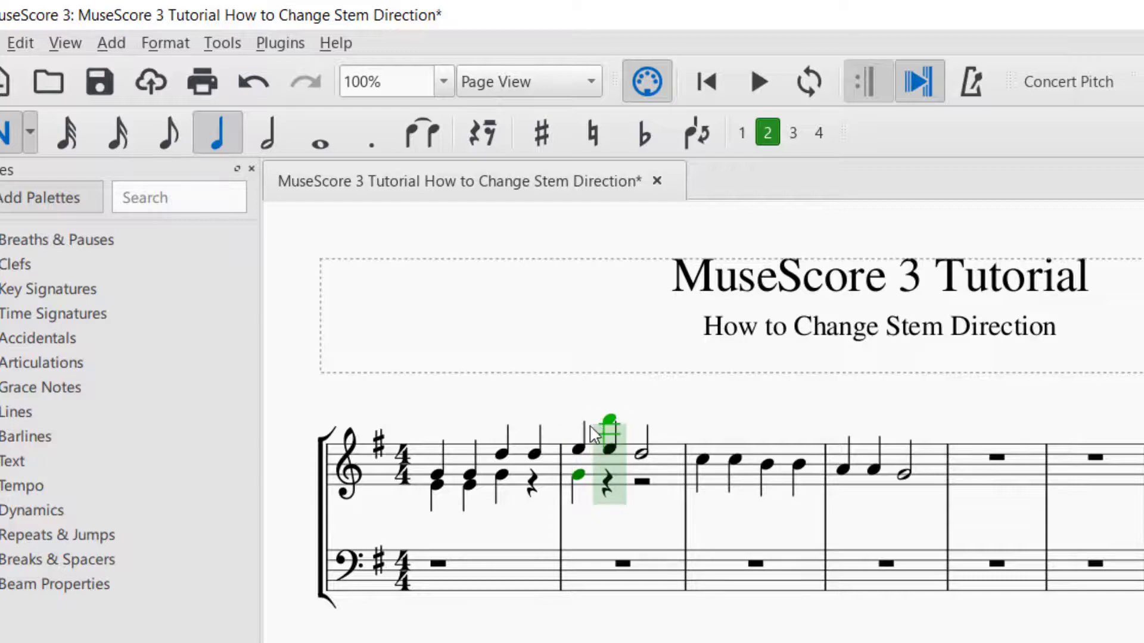
# Add voice-2 quarter notes on measure 2 beats 2–4 and flip the last stem with X.
pyautogui.click(612, 471)
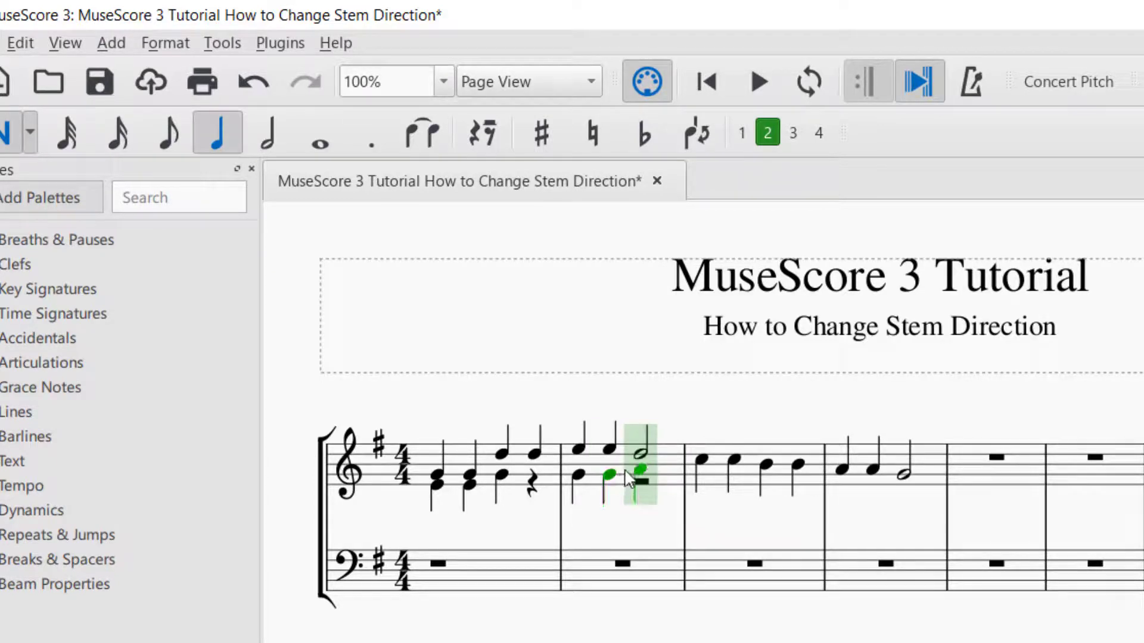
pyautogui.click(634, 462)
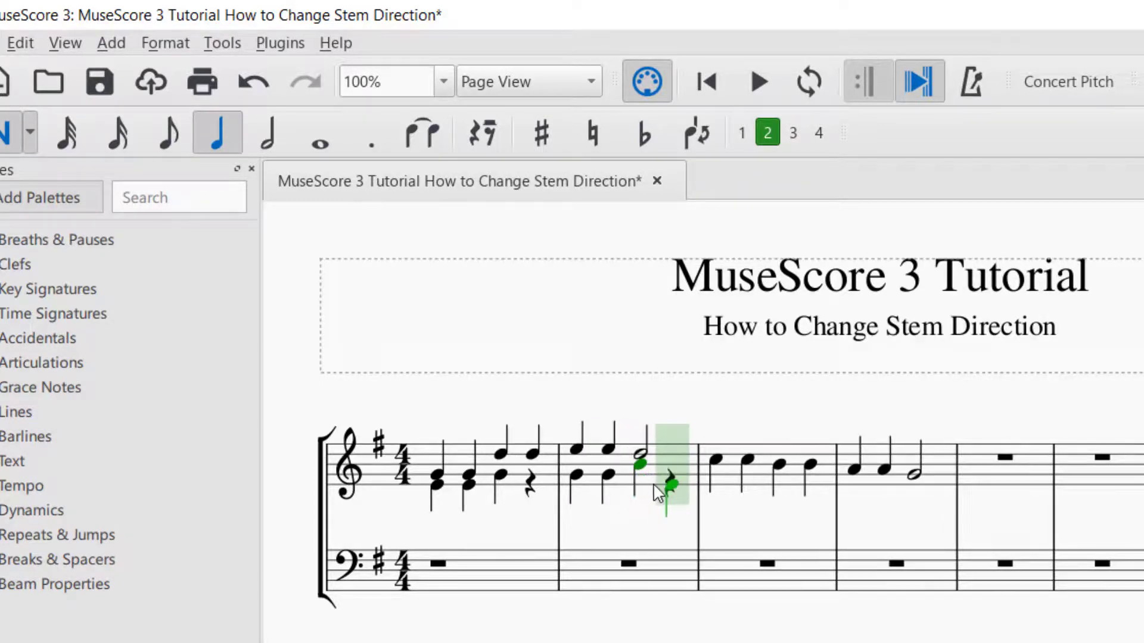
pyautogui.click(669, 493)
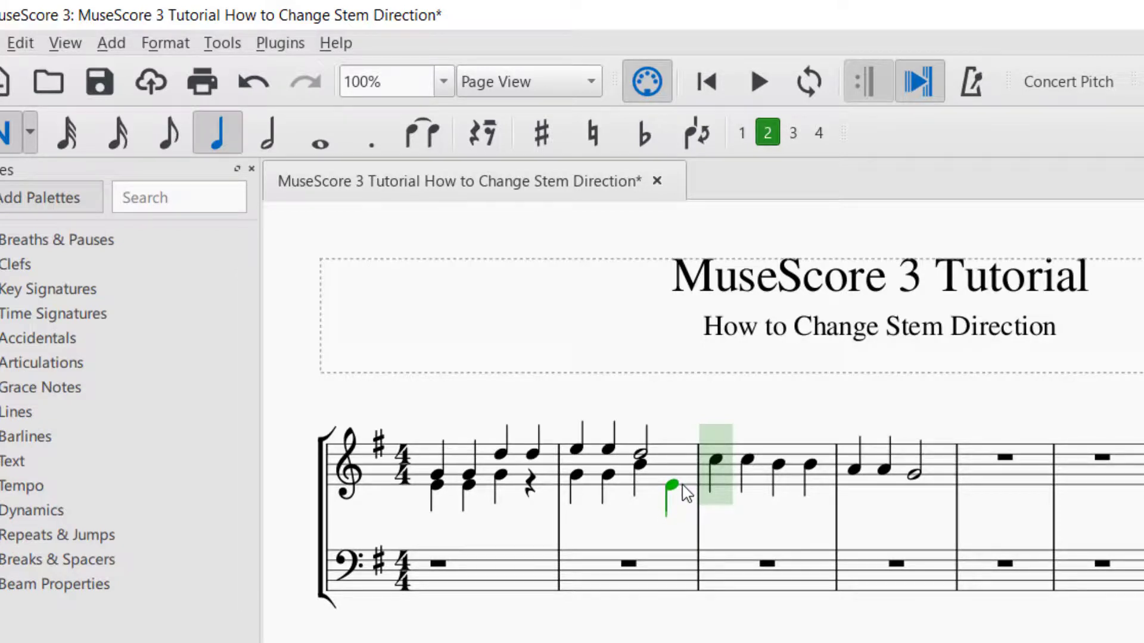
pyautogui.press('x')
pyautogui.press('x')
pyautogui.click(795, 136)
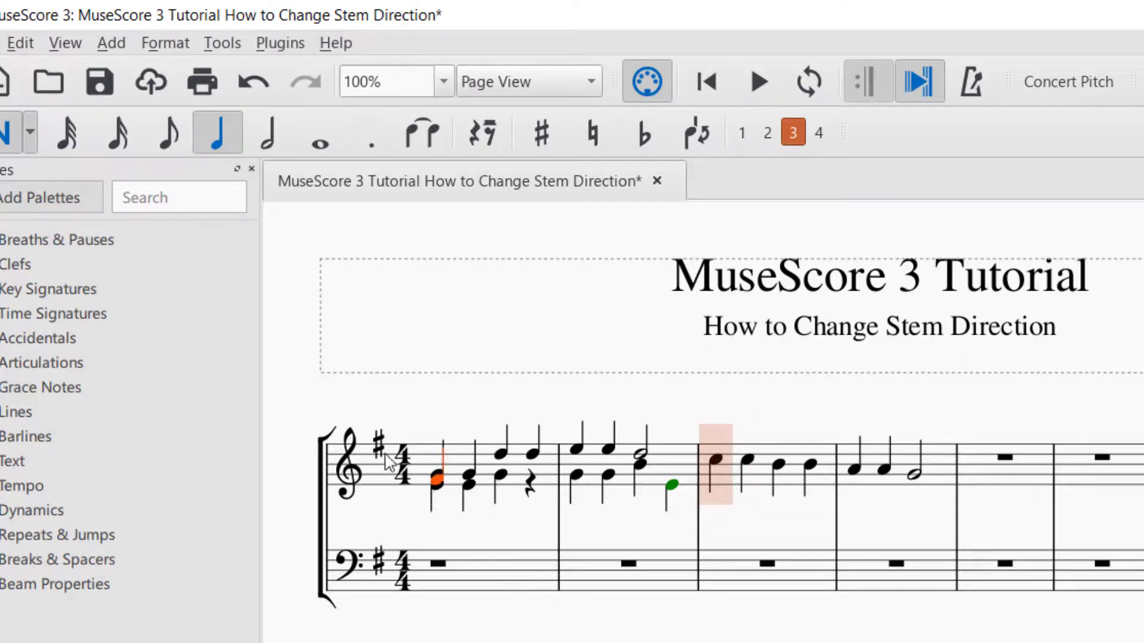
# Enter bass quarter notes on beats 1–2 of measure 1 in voice 1, then lower notes in voice 2.
pyautogui.click(742, 134)
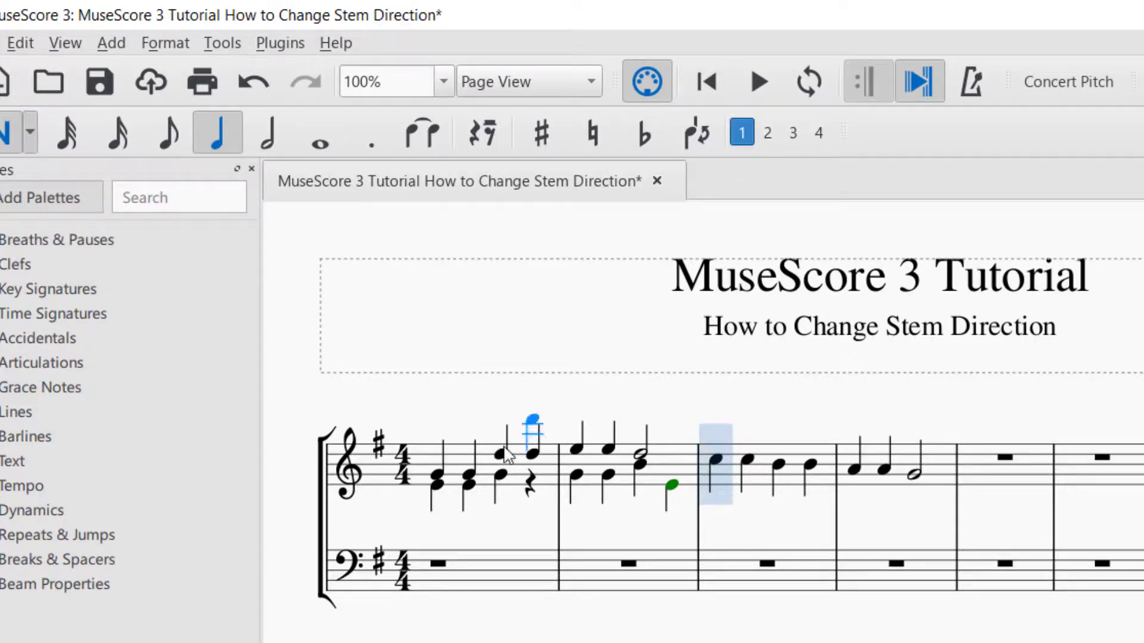
pyautogui.click(434, 549)
pyautogui.click(469, 546)
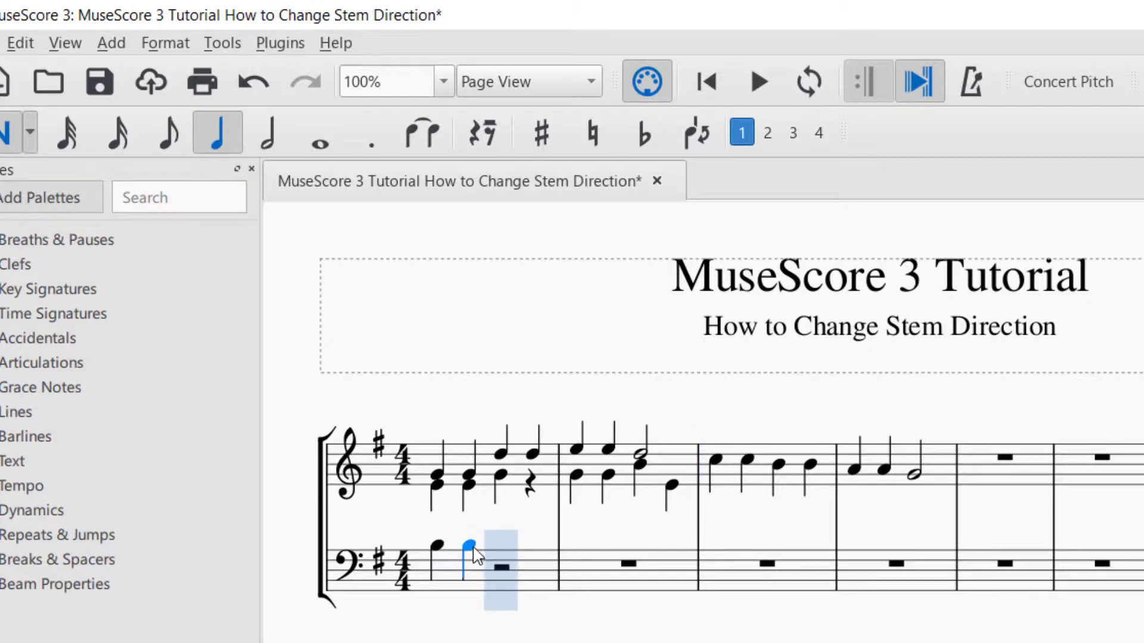
pyautogui.click(768, 132)
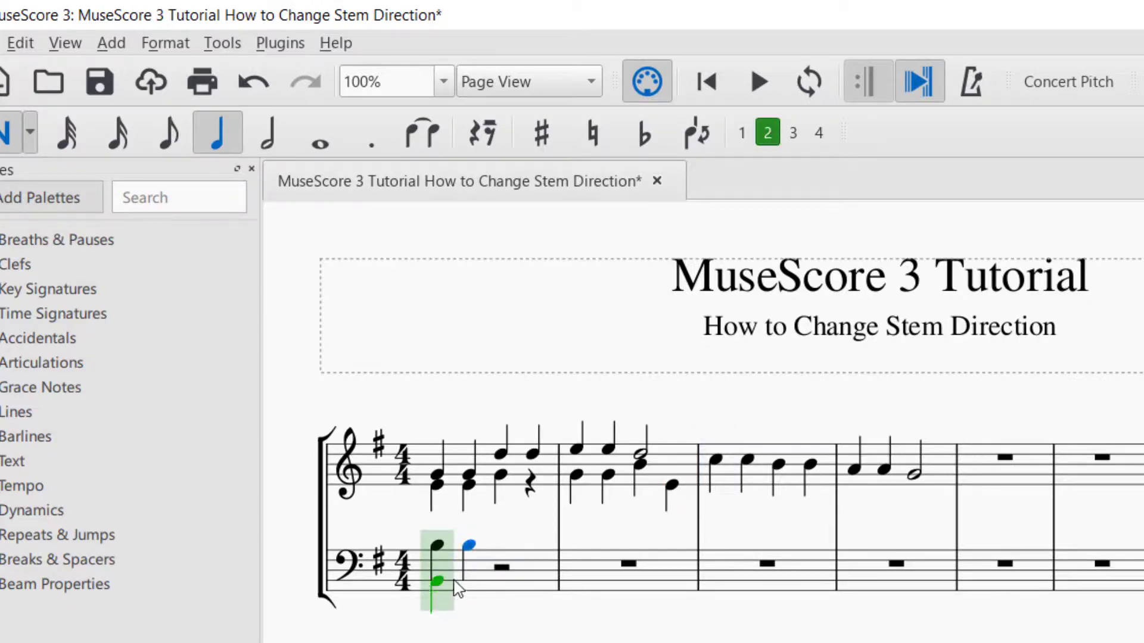
pyautogui.click(459, 557)
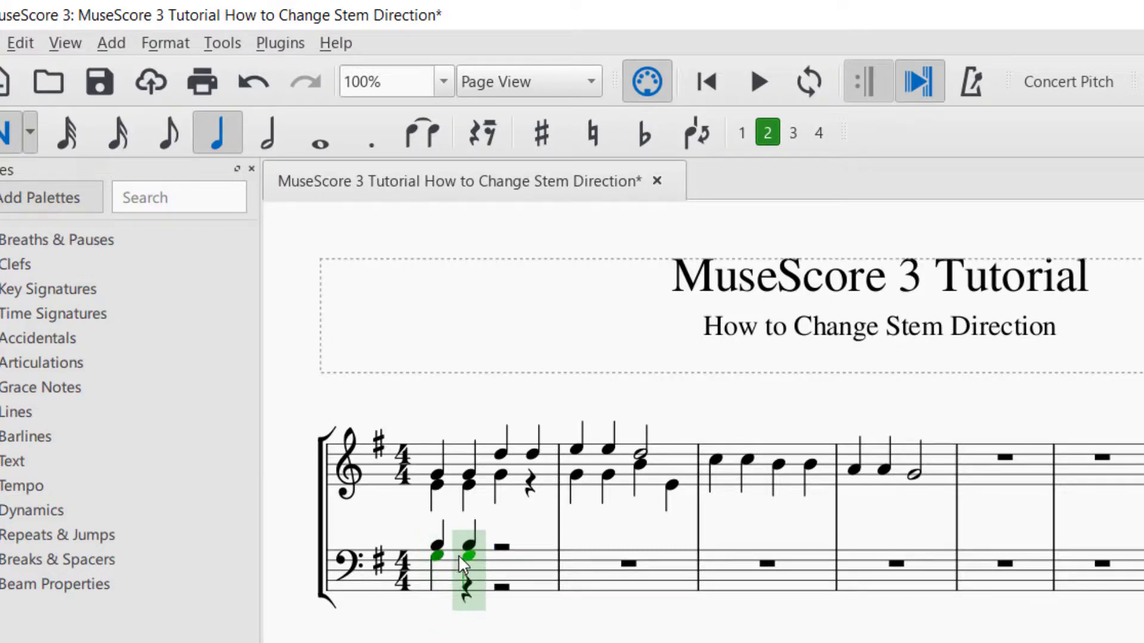
pyautogui.click(470, 555)
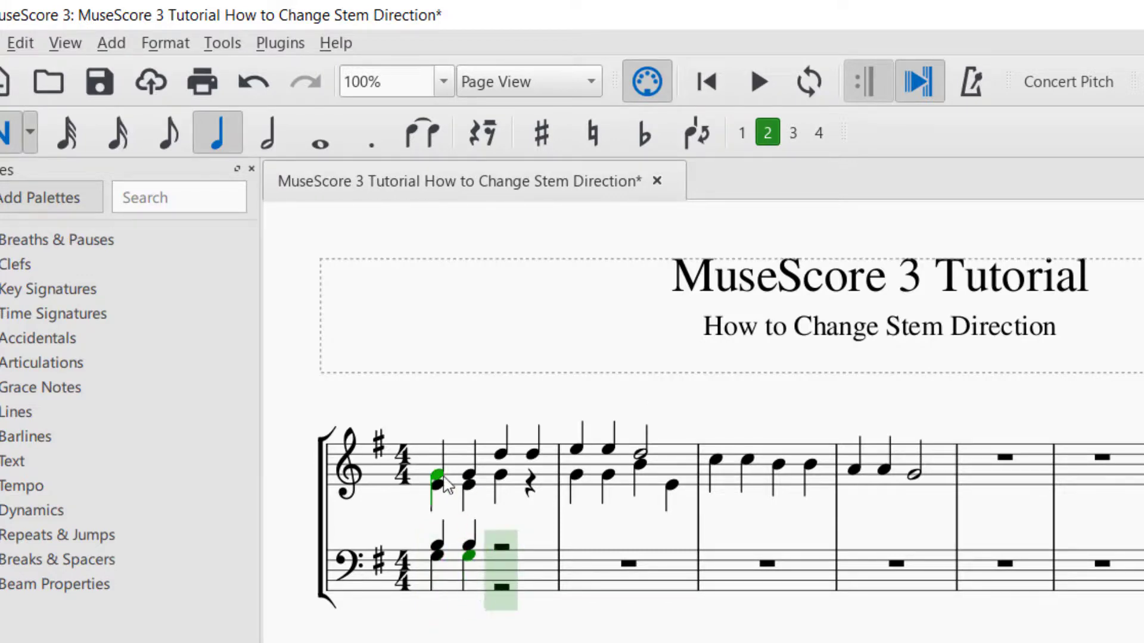